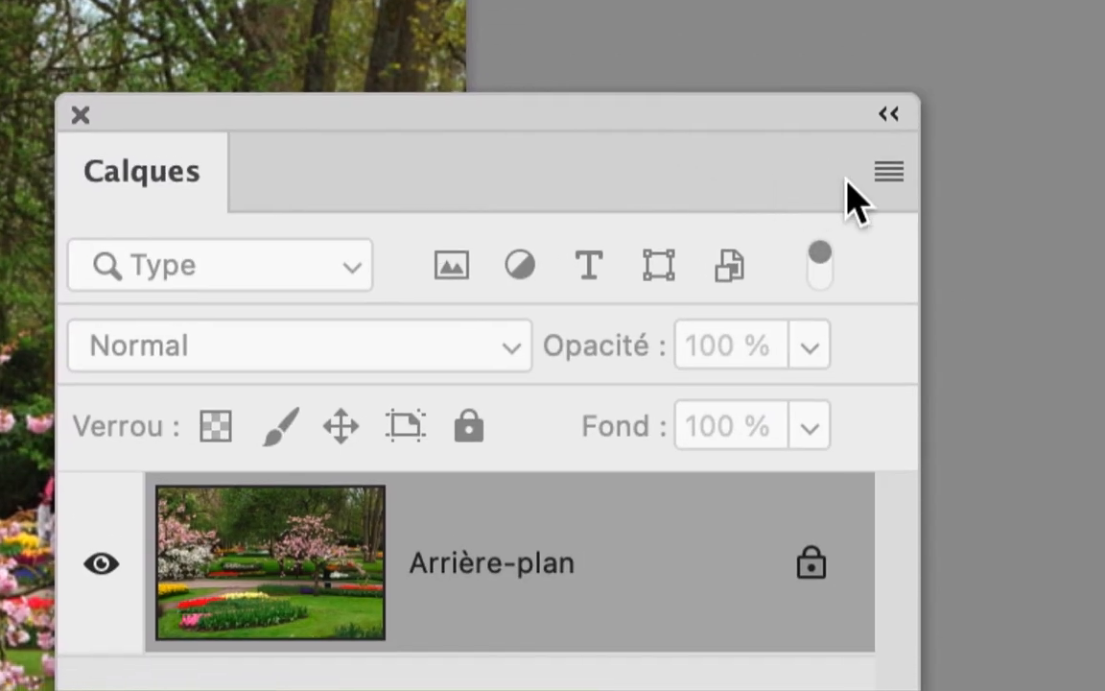
Step: Create a new layer in Incrustation mode, filled with the 50% gray neutral color, above the garden photo
click(879, 175)
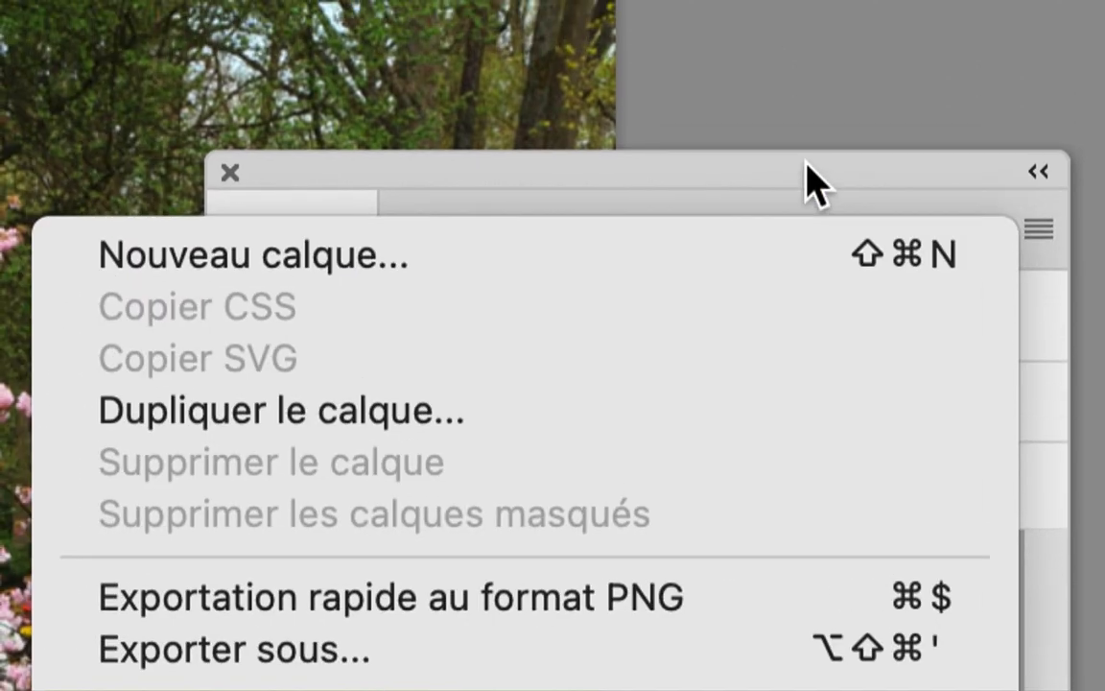
click(631, 104)
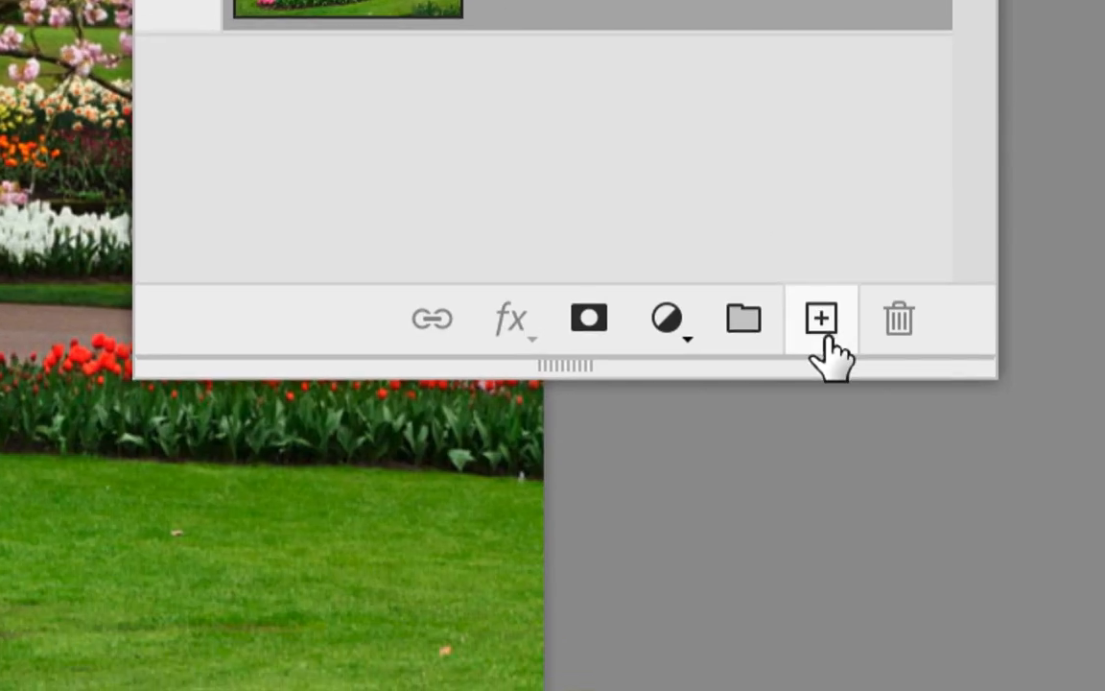
alt+click(822, 331)
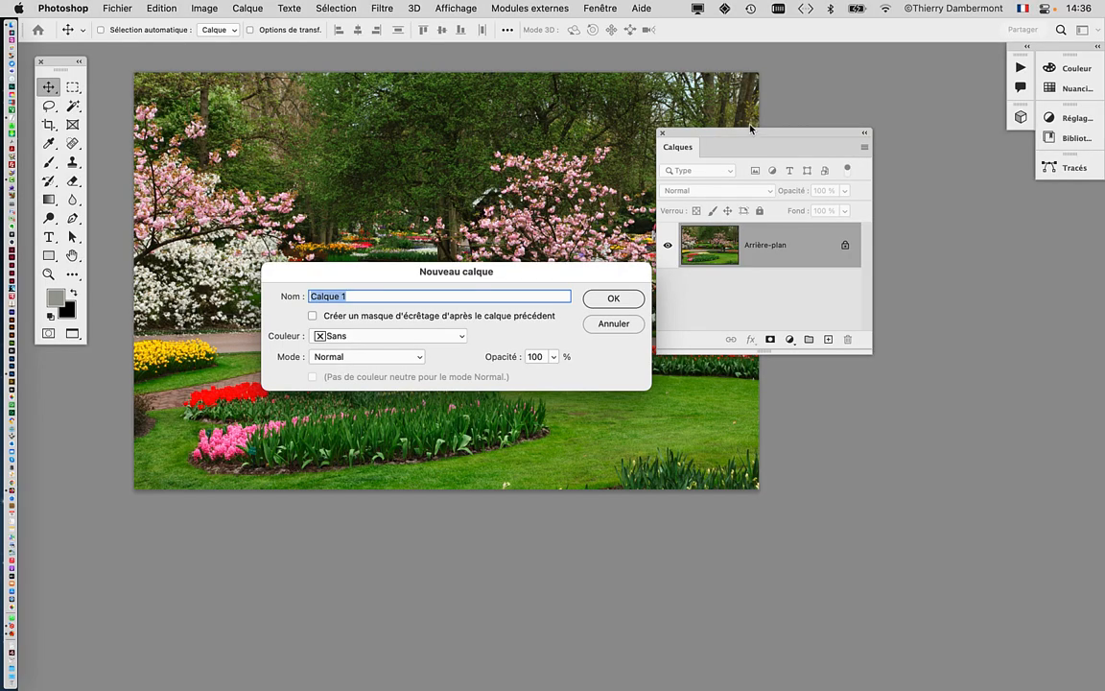
drag(752, 132, 973, 152)
drag(618, 284, 779, 115)
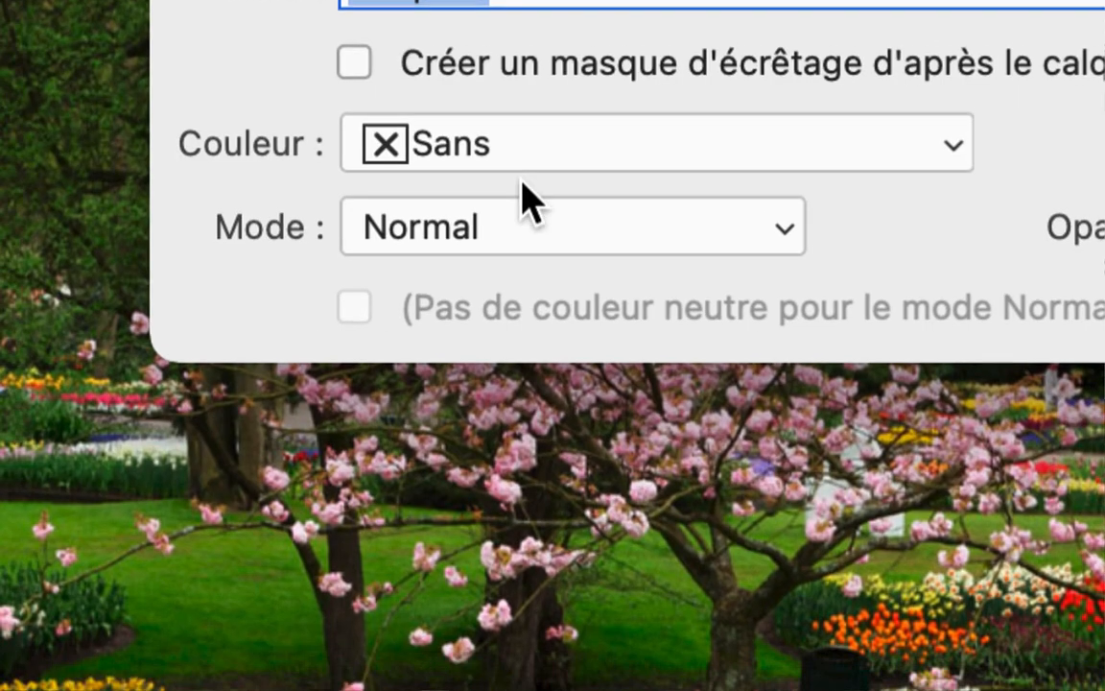
click(501, 262)
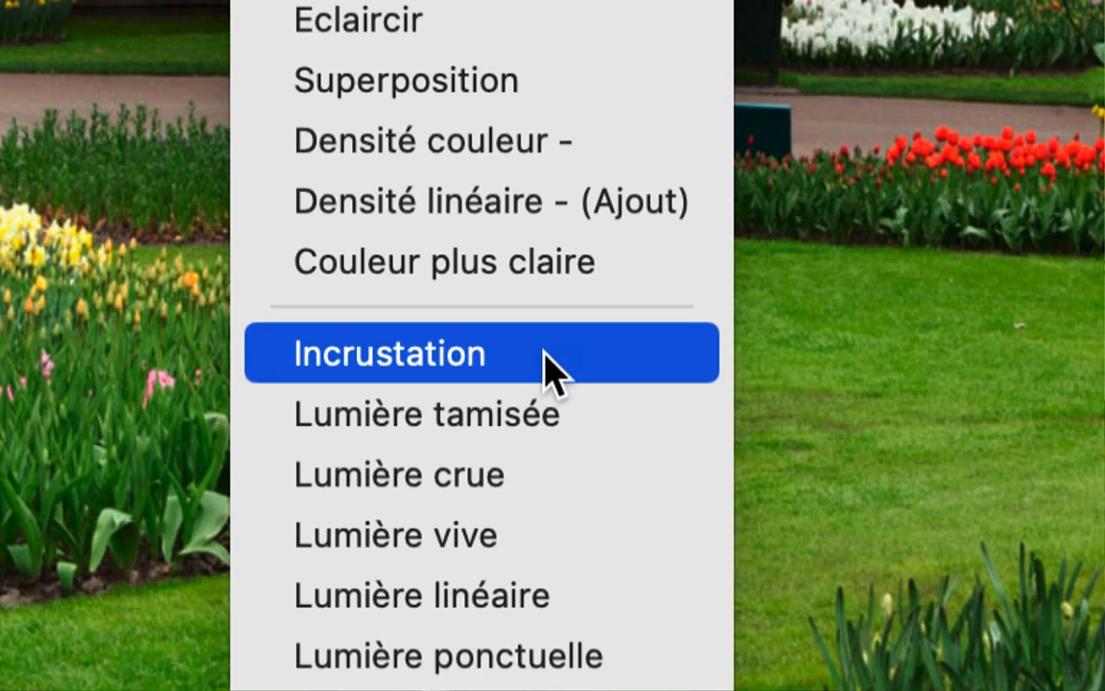
click(554, 369)
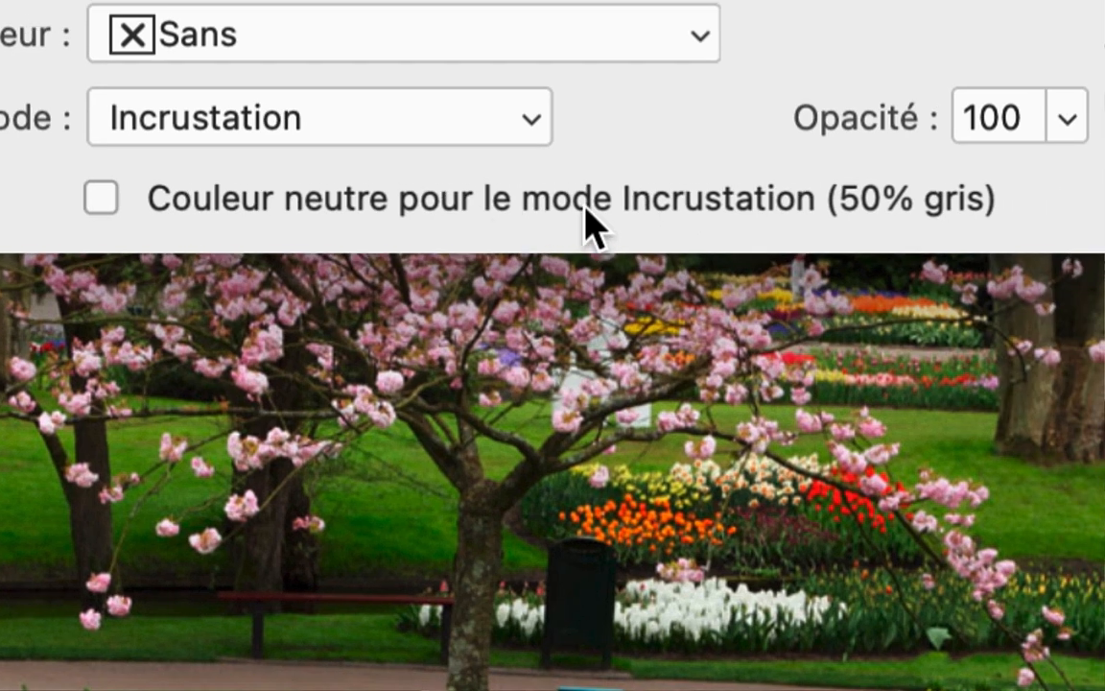
click(586, 206)
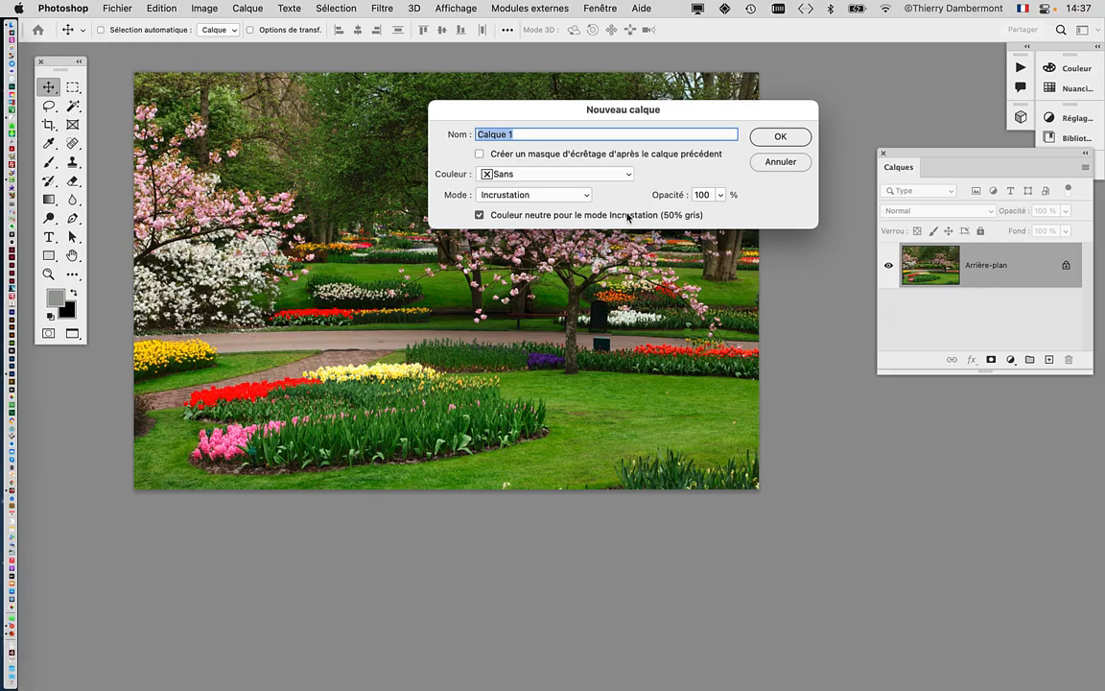
click(781, 135)
Step: Enlarge the Calques panel and place it beside the garden photo
drag(931, 156, 752, 133)
drag(911, 348, 881, 397)
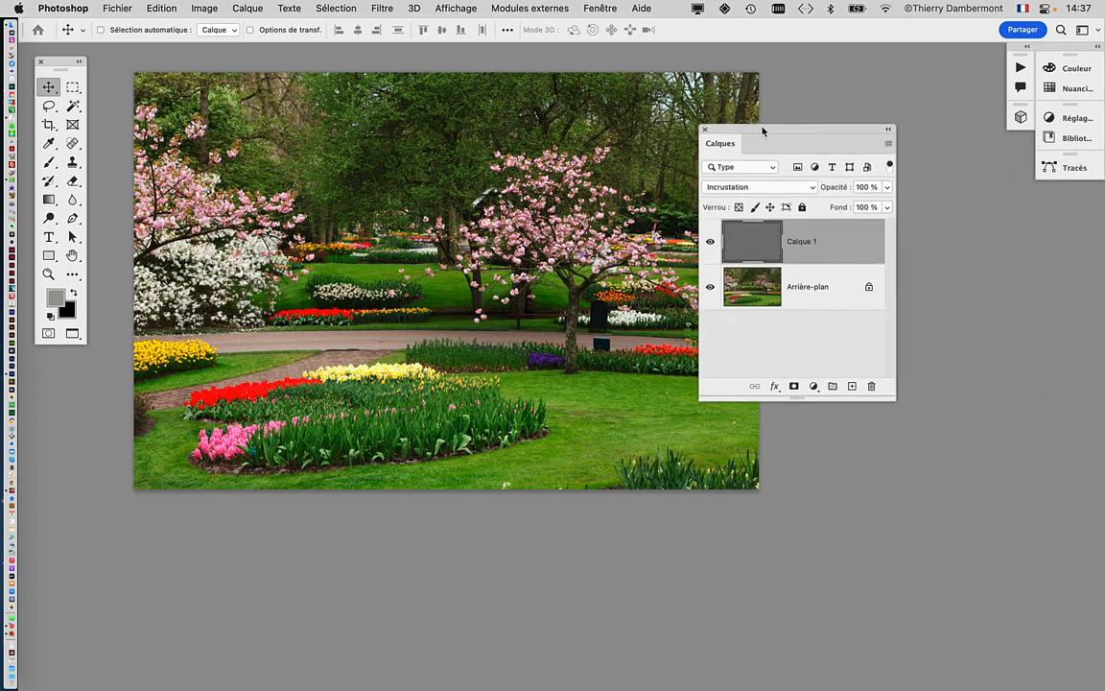
drag(763, 130, 845, 74)
Step: Detach the Couleur panel from its group, enlarge it vertically and place it near the tools, moving the Calques panel farther aside
click(600, 8)
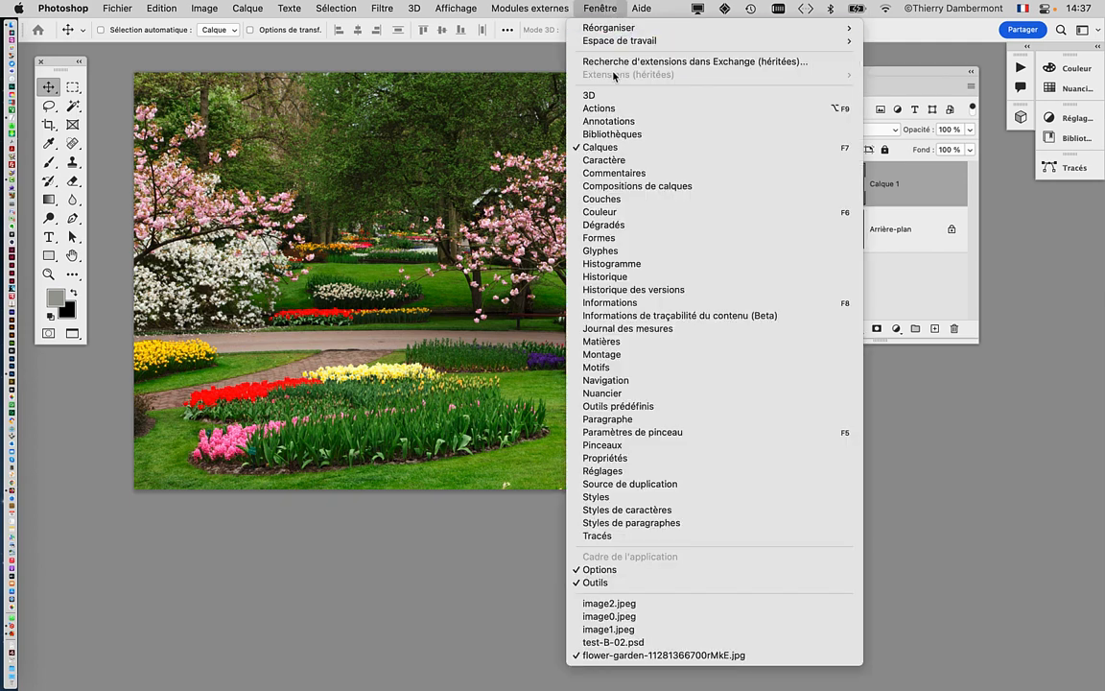
click(567, 209)
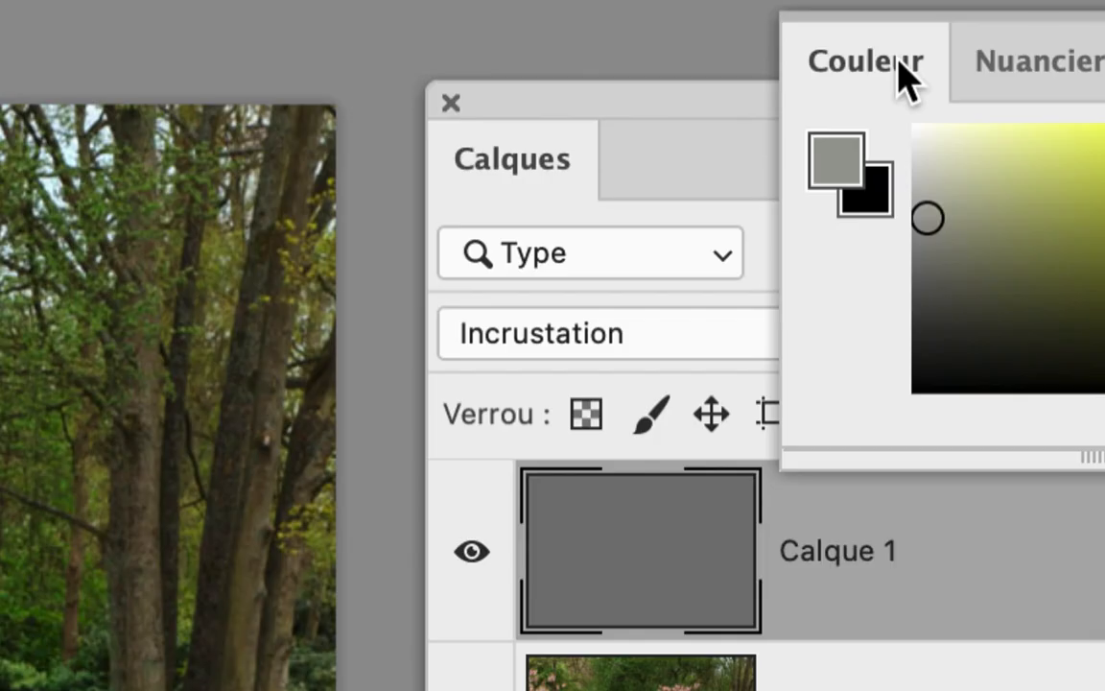
drag(897, 60, 564, 113)
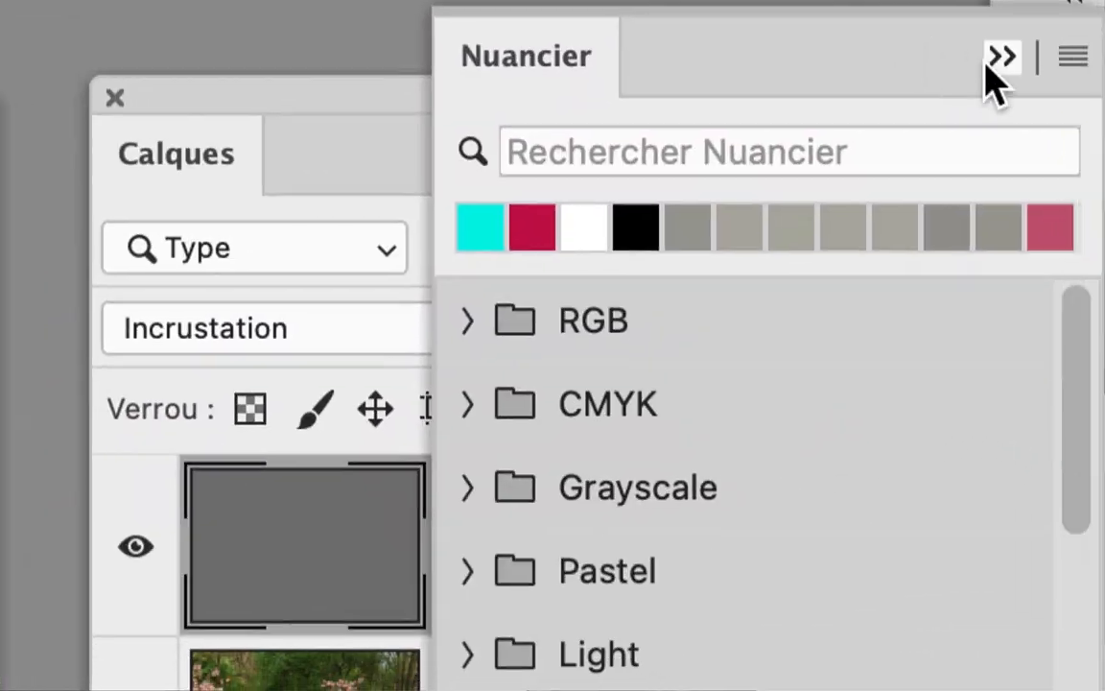
click(990, 60)
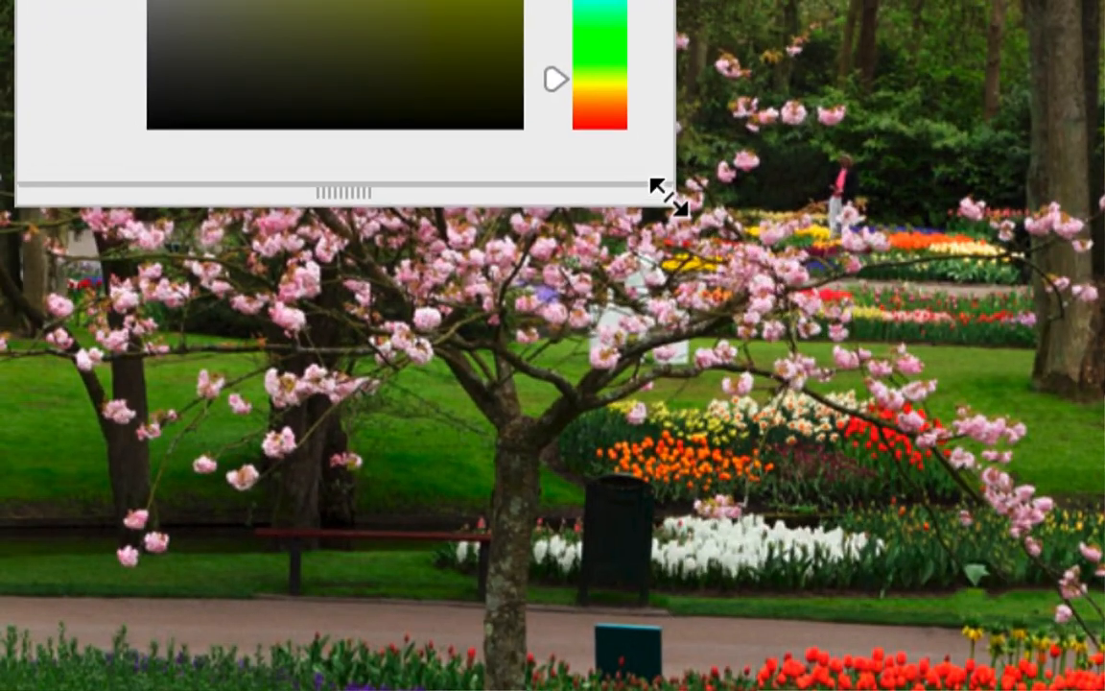
drag(642, 107, 610, 375)
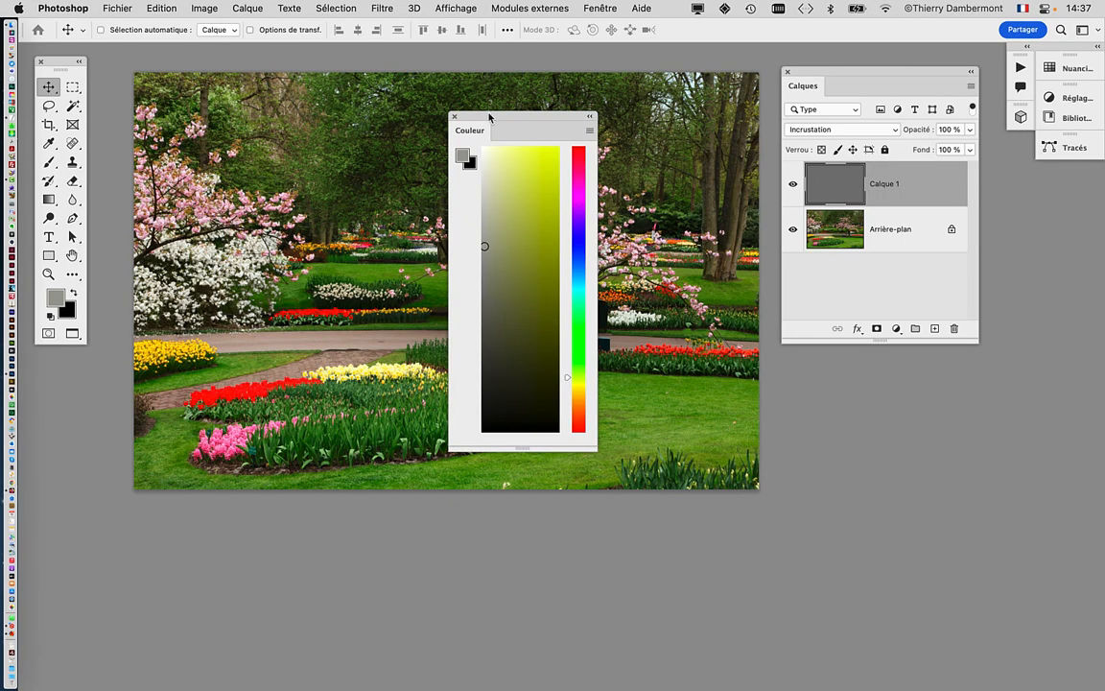
drag(488, 116, 223, 102)
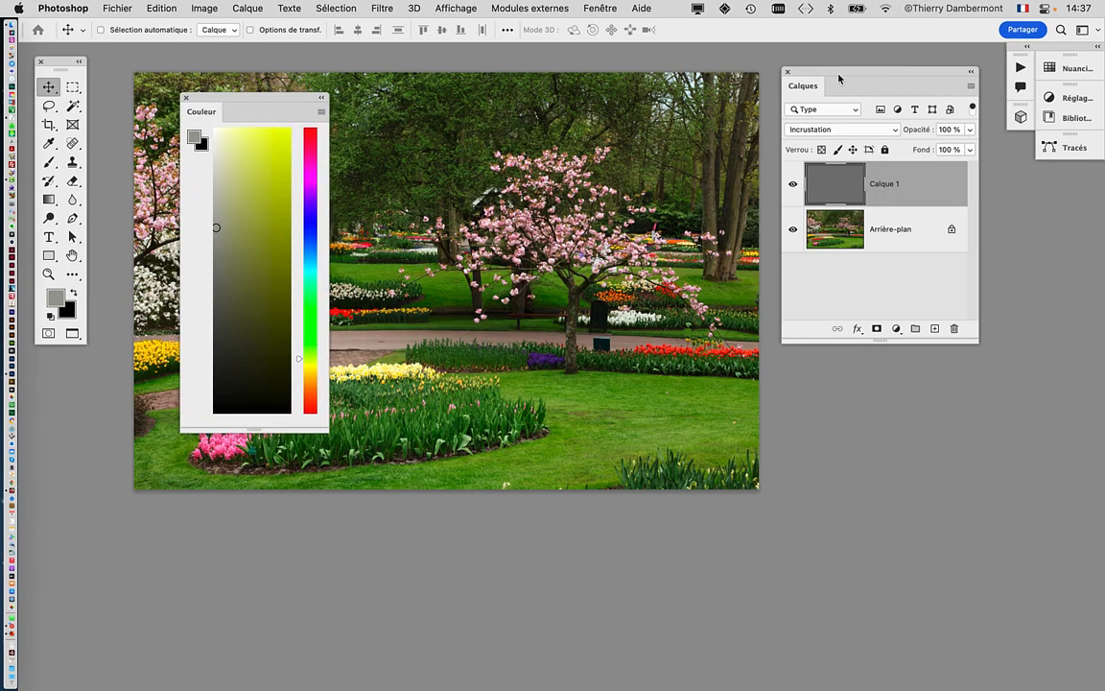
drag(839, 77, 904, 85)
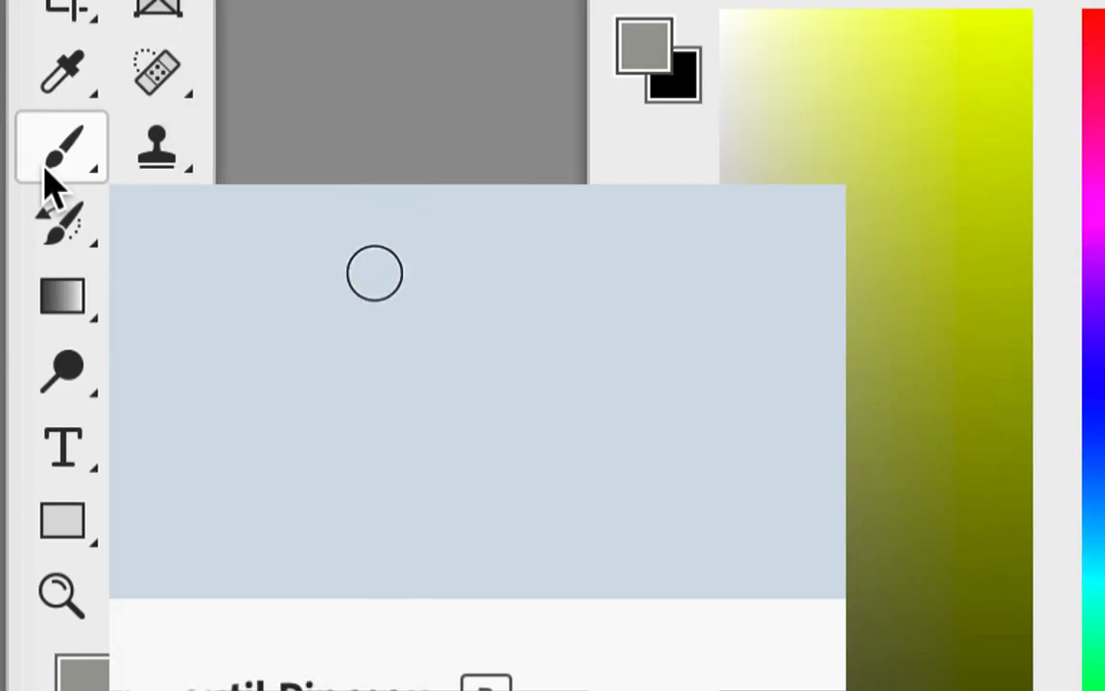
Step: With a large soft brush and a dark gray, paint on Calque 1 to darken the foreground lawn and flower beds
click(45, 167)
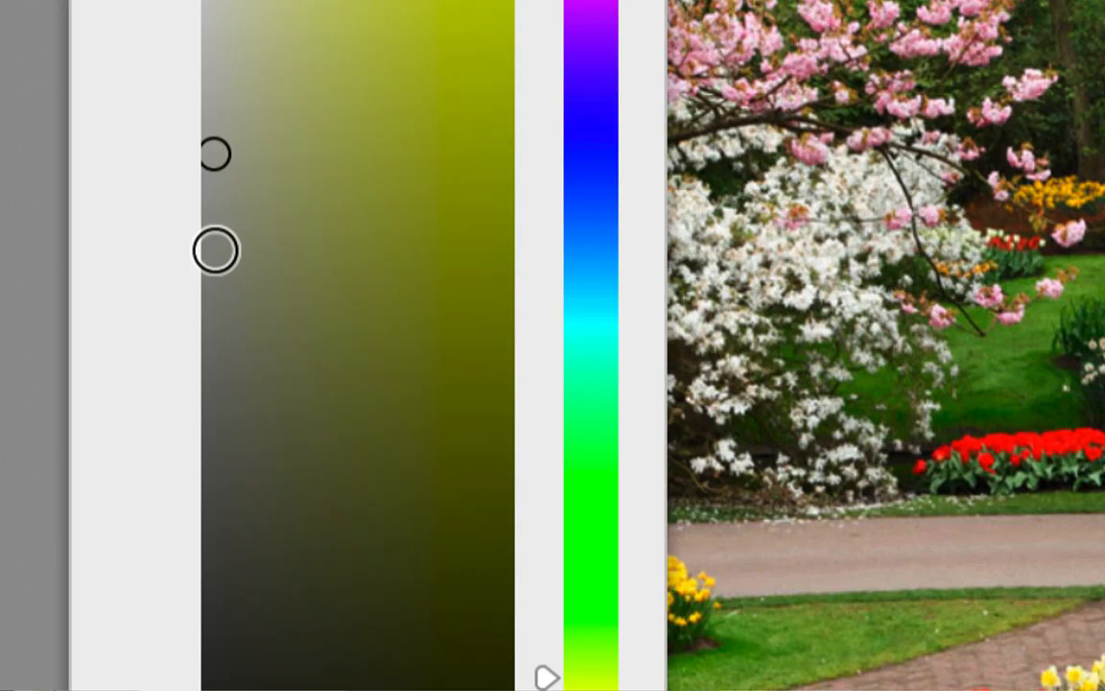
mouse_move(217, 251)
mouse_down()
mouse_move(200, 331)
mouse_move(205, 321)
mouse_up()
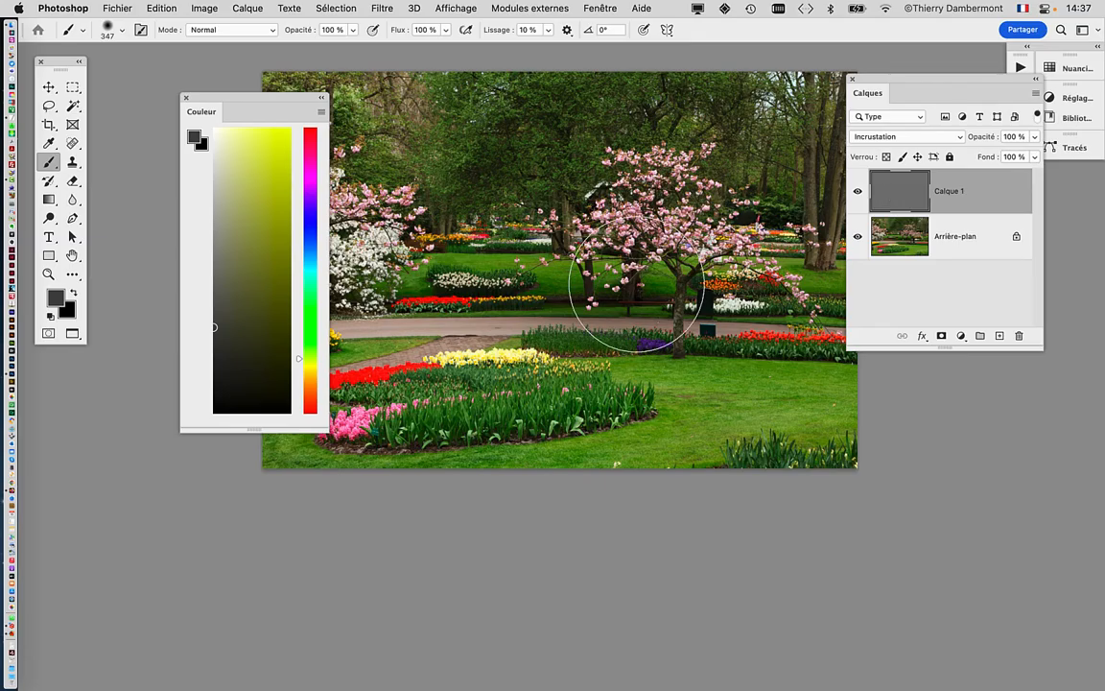
drag(597, 328, 624, 315)
drag(384, 417, 357, 422)
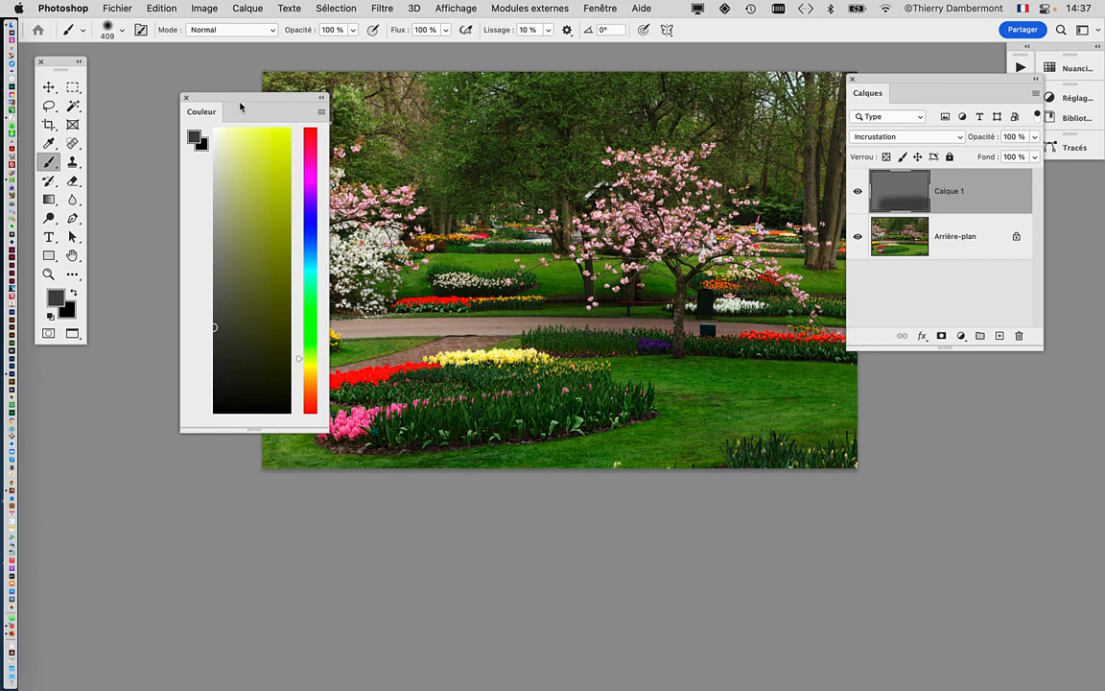
Step: Pick a light gray and paint on Calque 1 to brighten the background trees, blossoms and middle lawn
drag(240, 106, 159, 95)
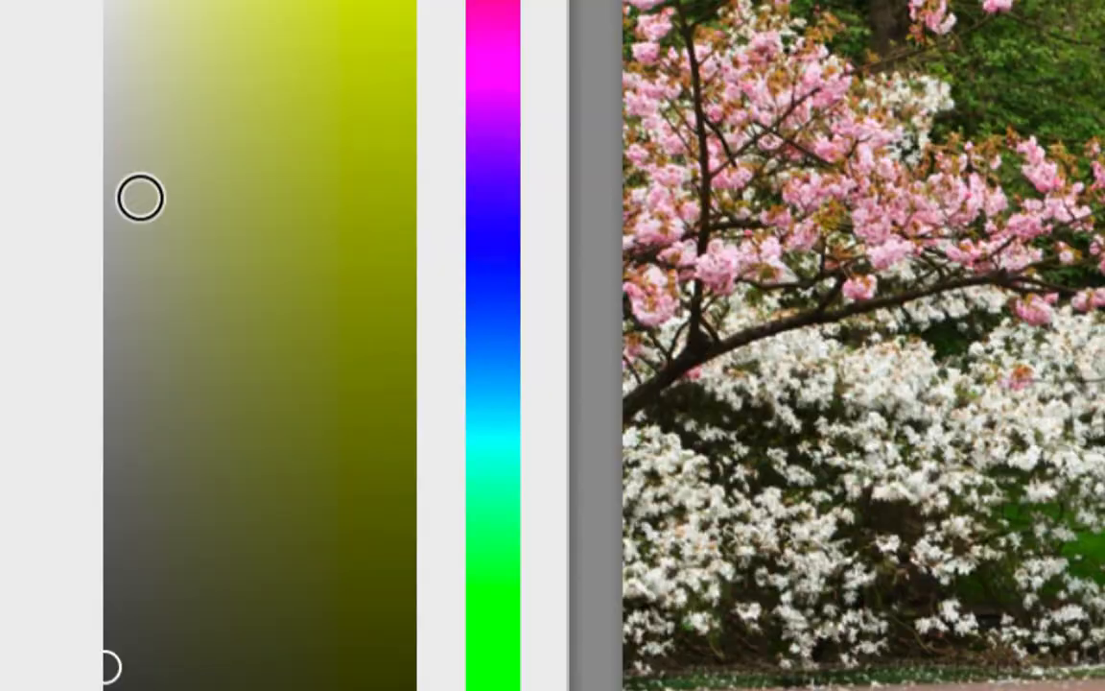
drag(141, 199, 217, 203)
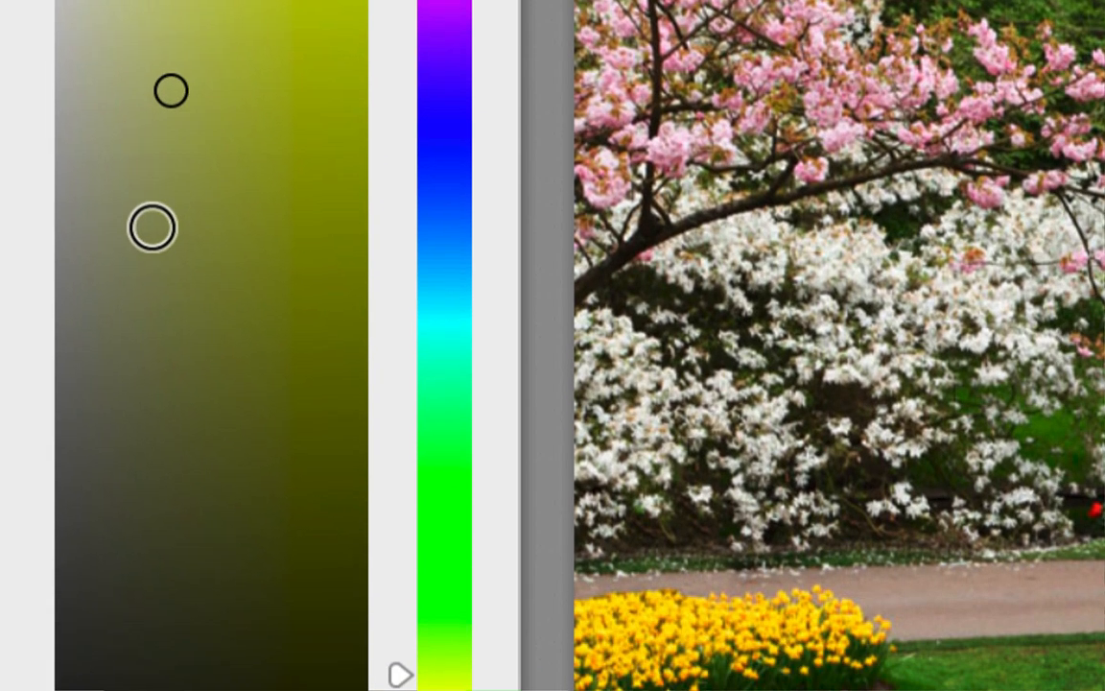
click(174, 179)
drag(149, 195, 36, 198)
click(79, 182)
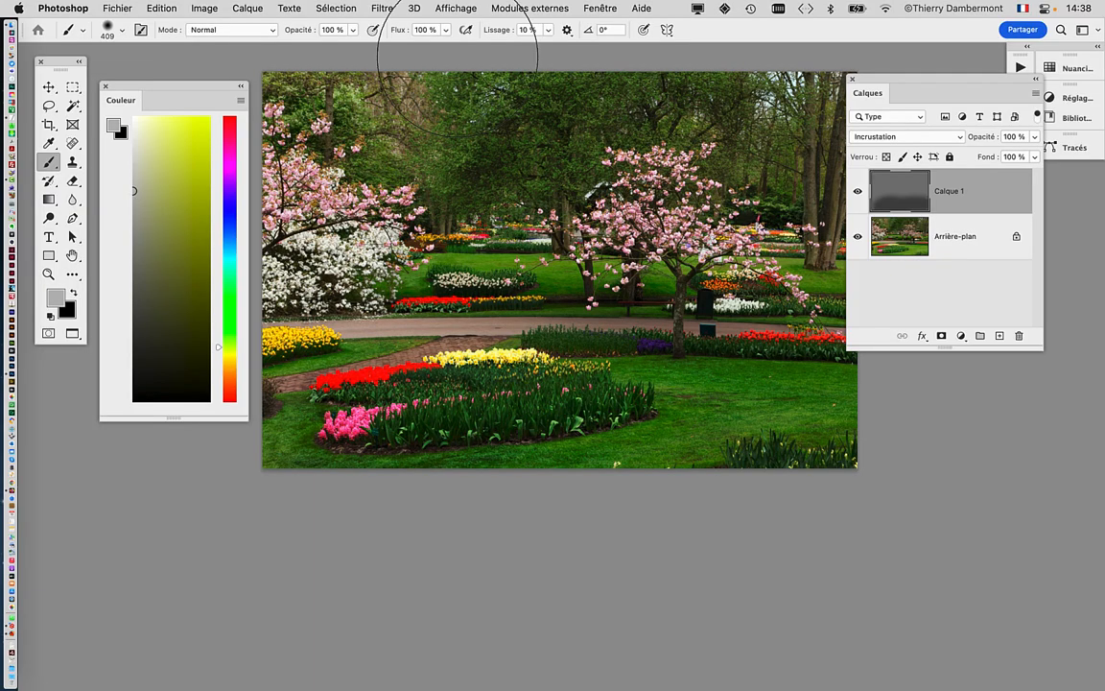
mouse_move(459, 48)
mouse_down()
mouse_move(437, 116)
mouse_move(852, 86)
mouse_up()
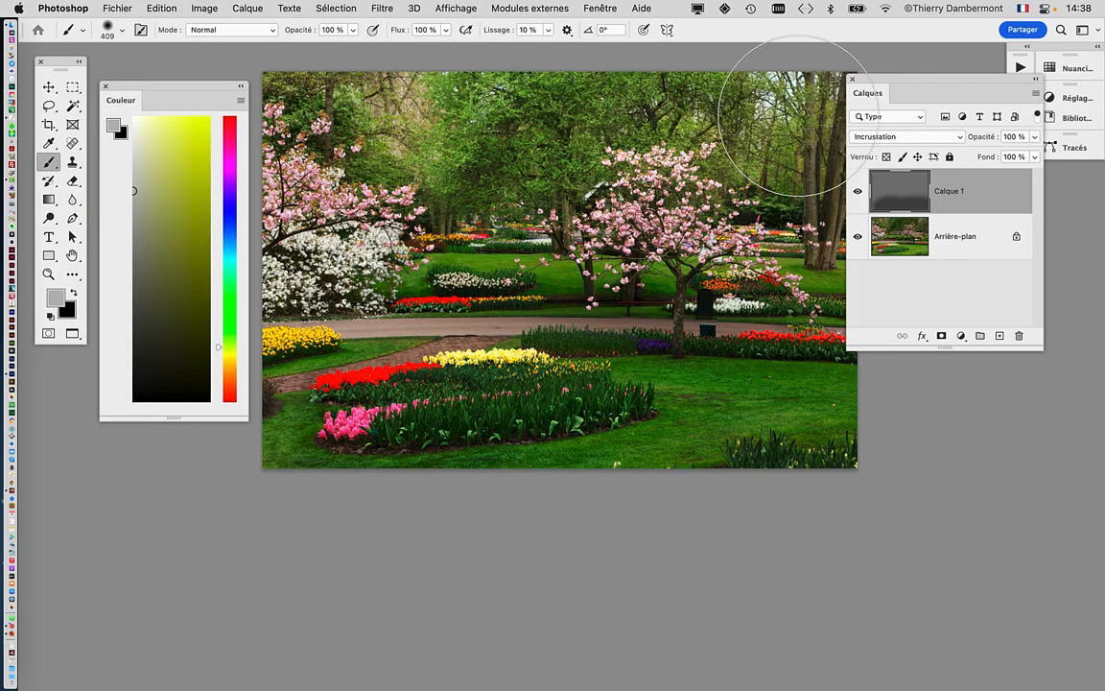
mouse_move(705, 322)
mouse_down()
mouse_move(499, 235)
mouse_move(298, 211)
mouse_up()
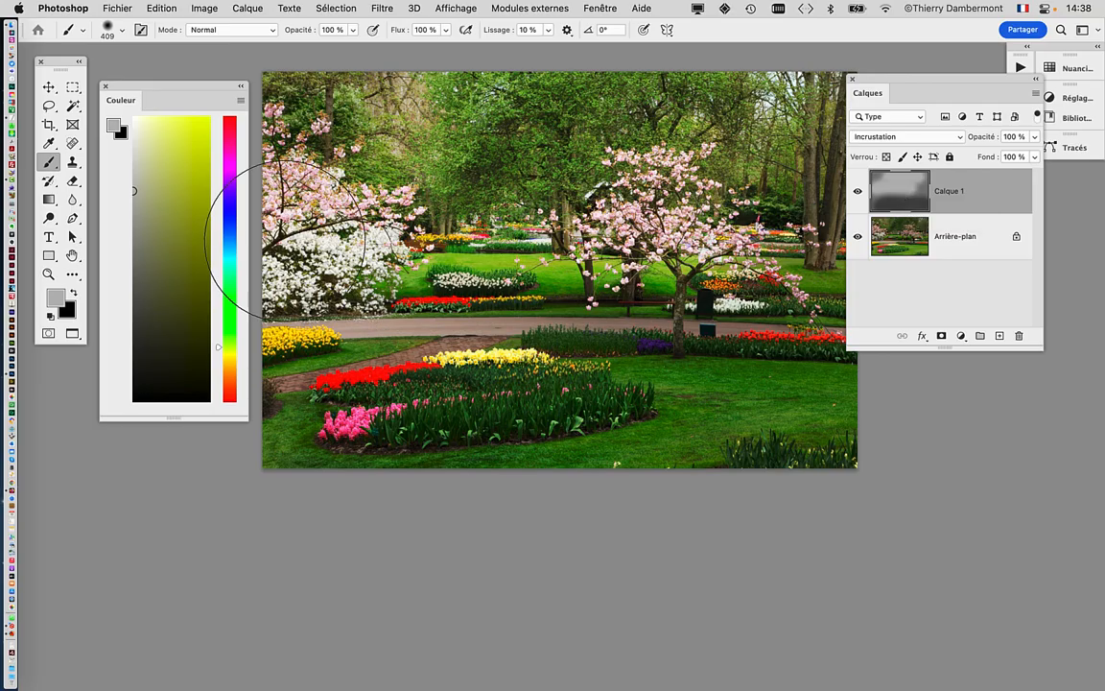
Step: Refine Calque 1 with gray strokes, brightening the front tulip bed and the upper-left trees and darkening the pink blossom tree
drag(539, 399, 268, 384)
drag(560, 353, 499, 348)
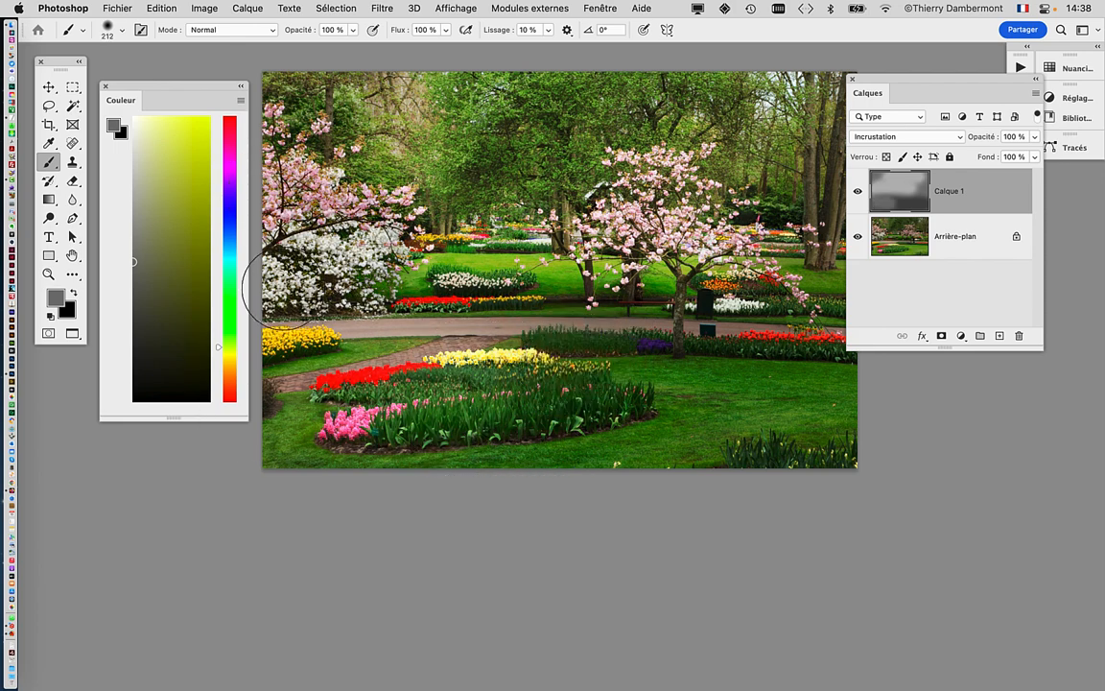
mouse_move(624, 216)
mouse_down()
mouse_move(690, 221)
mouse_move(705, 251)
mouse_up()
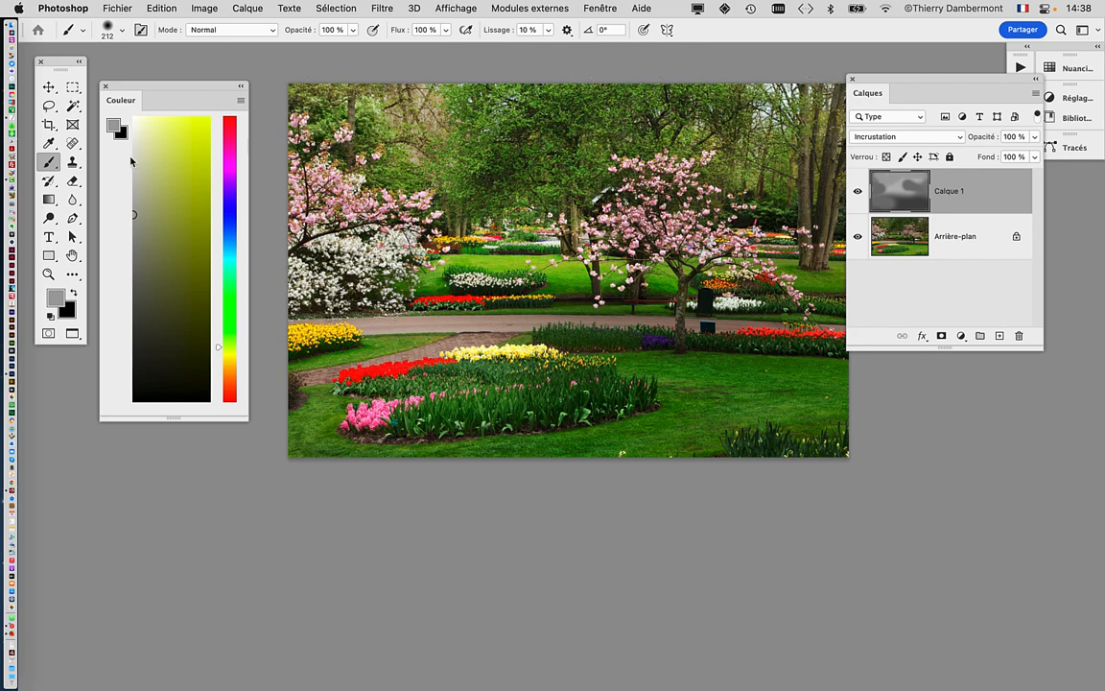
mouse_move(341, 96)
mouse_down()
mouse_move(403, 91)
mouse_move(437, 124)
mouse_up()
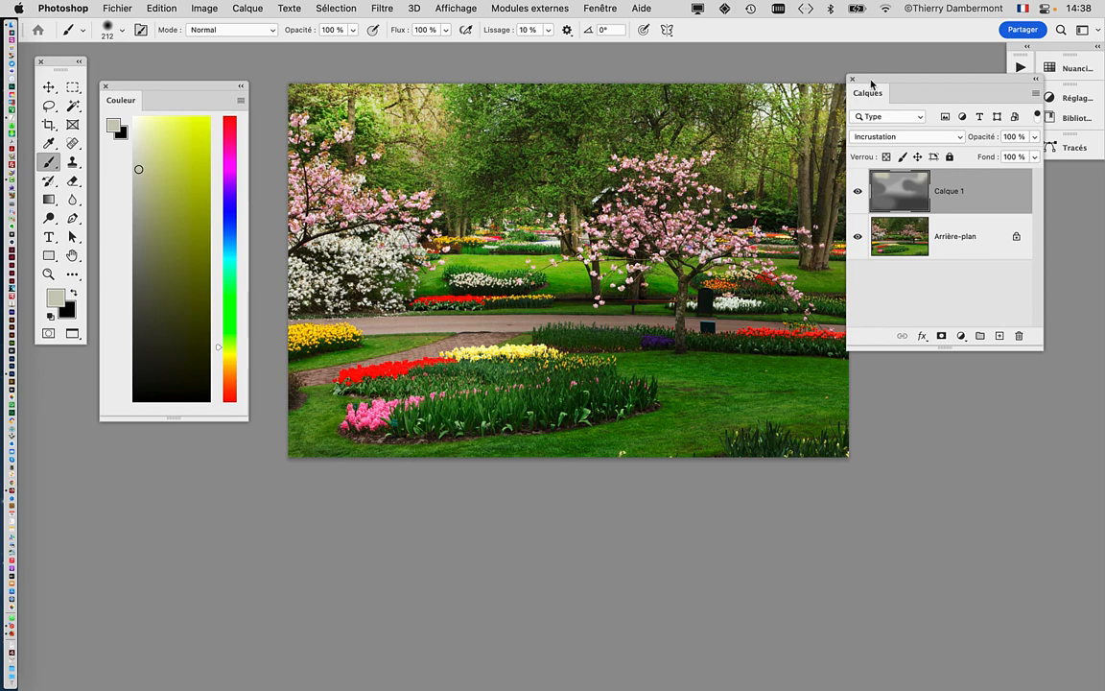
Step: Try brightening the lower-right lawn of the photo with a very light gray stroke, then undo it
drag(871, 85, 904, 97)
mouse_move(851, 402)
mouse_down()
mouse_move(854, 424)
mouse_move(726, 478)
mouse_up()
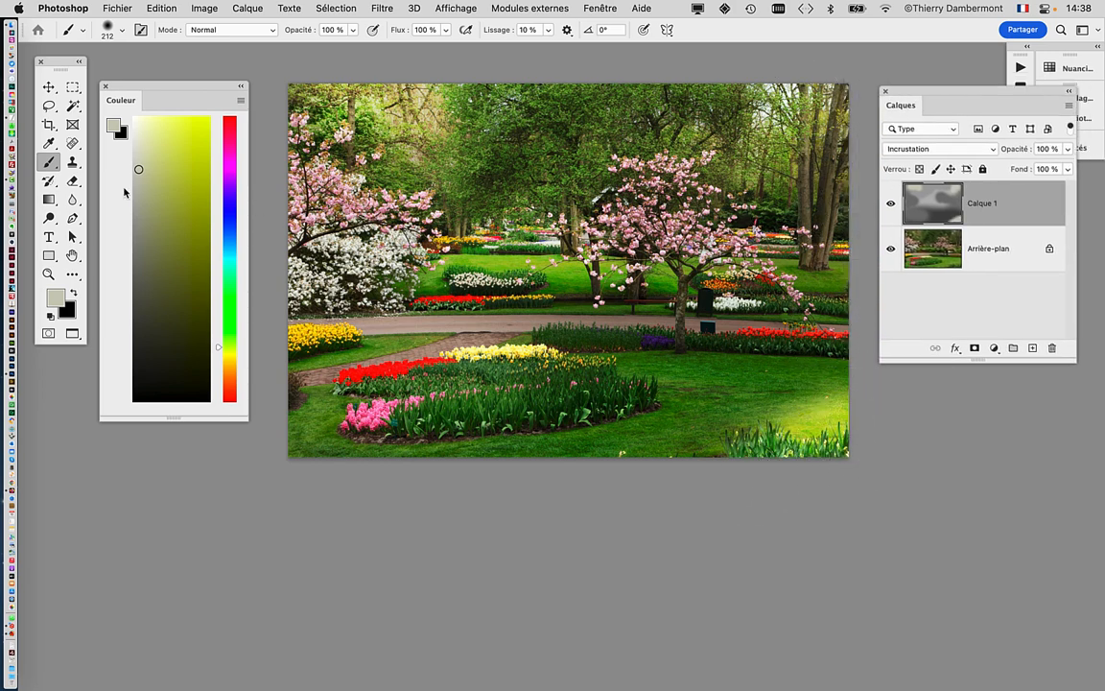
key(super+z)
Step: Paint the lower-right lawn on Calque 1 with a medium gray, then tone it down with a darker gray
click(138, 199)
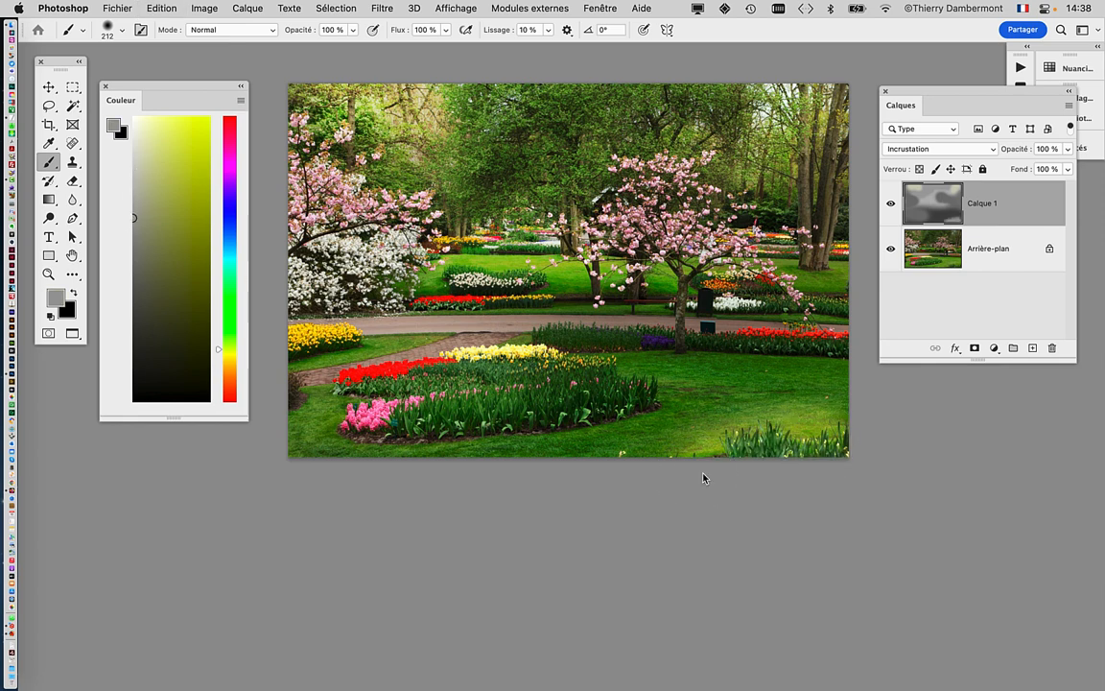
click(134, 254)
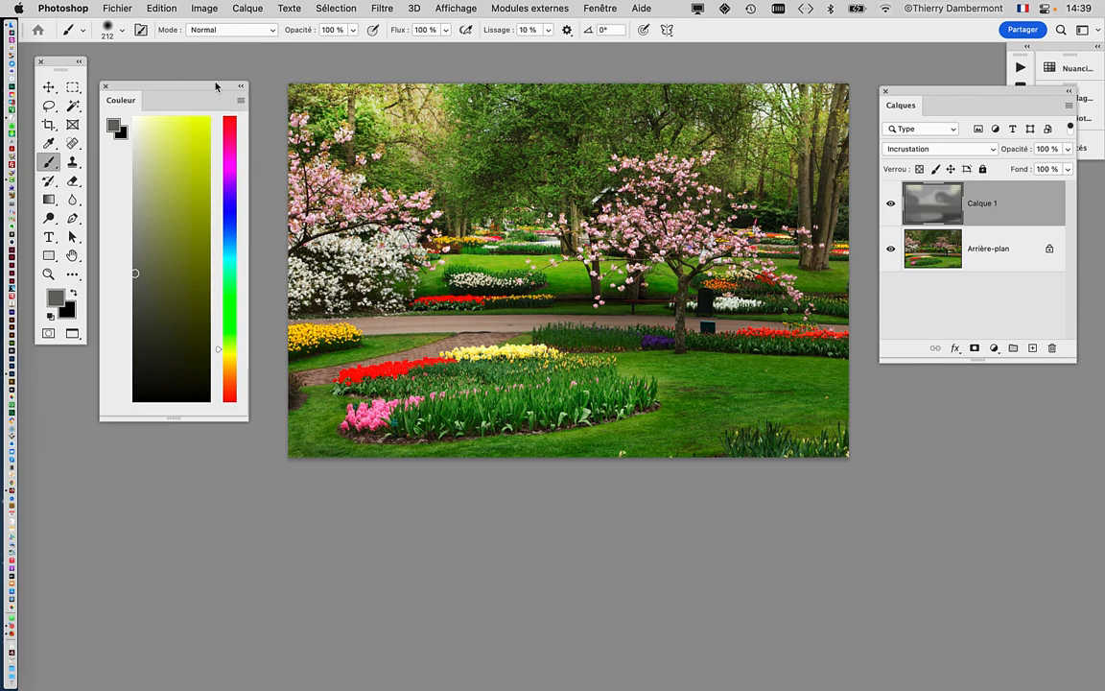
Step: Move the Couleur panel clear of the photo and show the whole image larger, uncovered by the panels
drag(216, 87, 188, 460)
scroll(562, 220, up, 2)
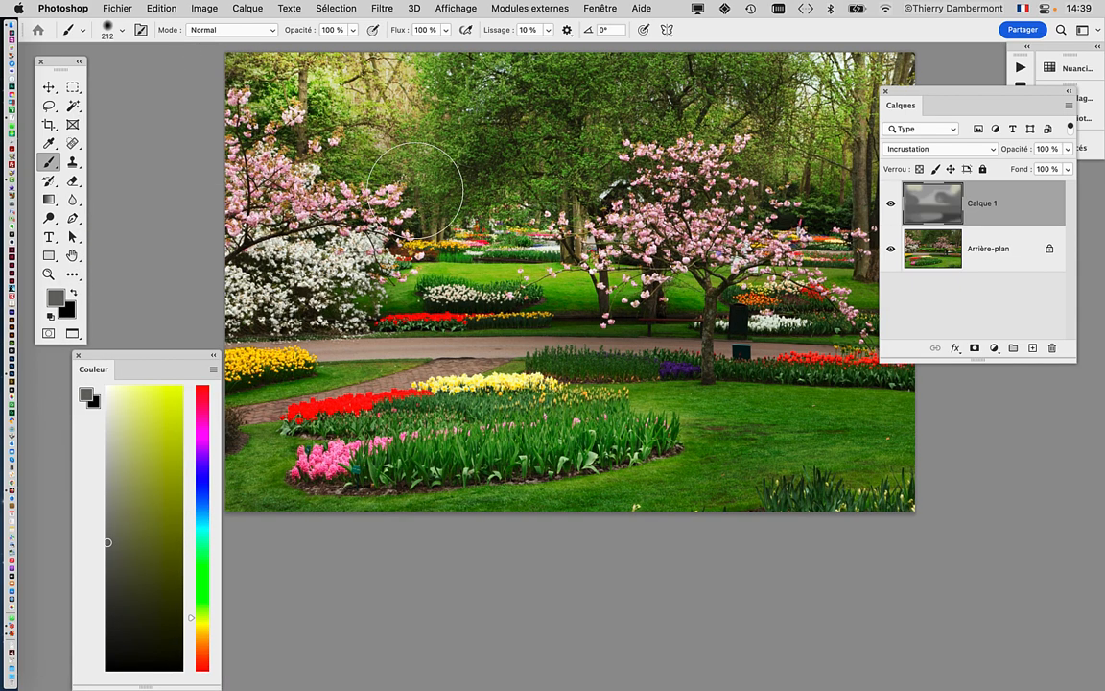
drag(179, 358, 90, 391)
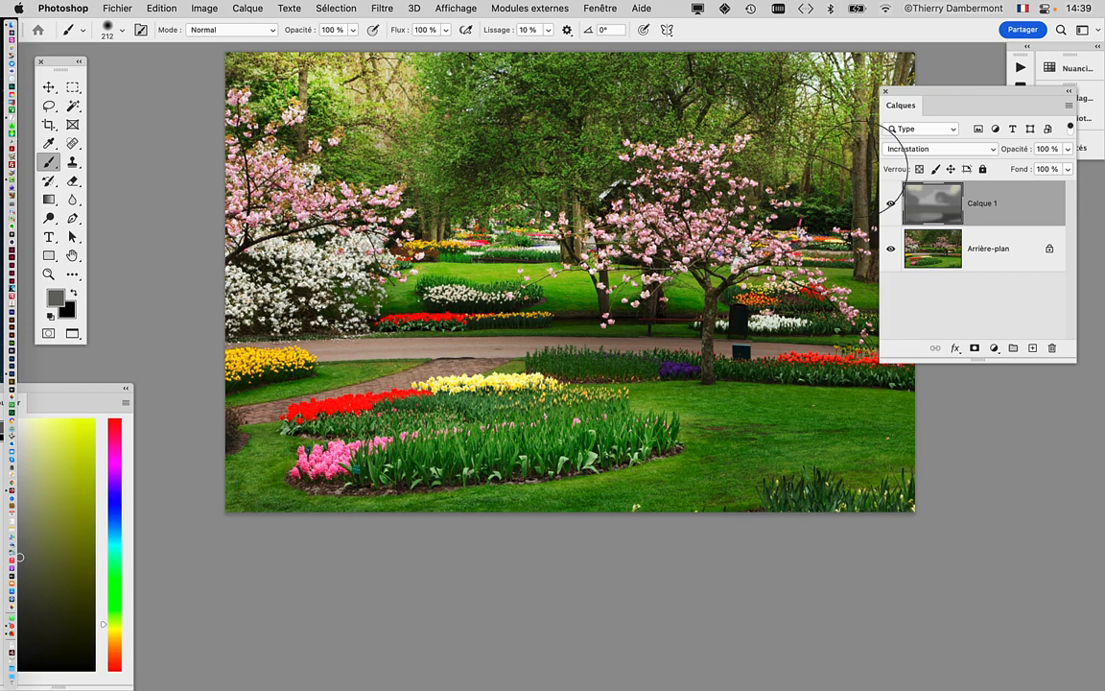
drag(556, 238, 494, 251)
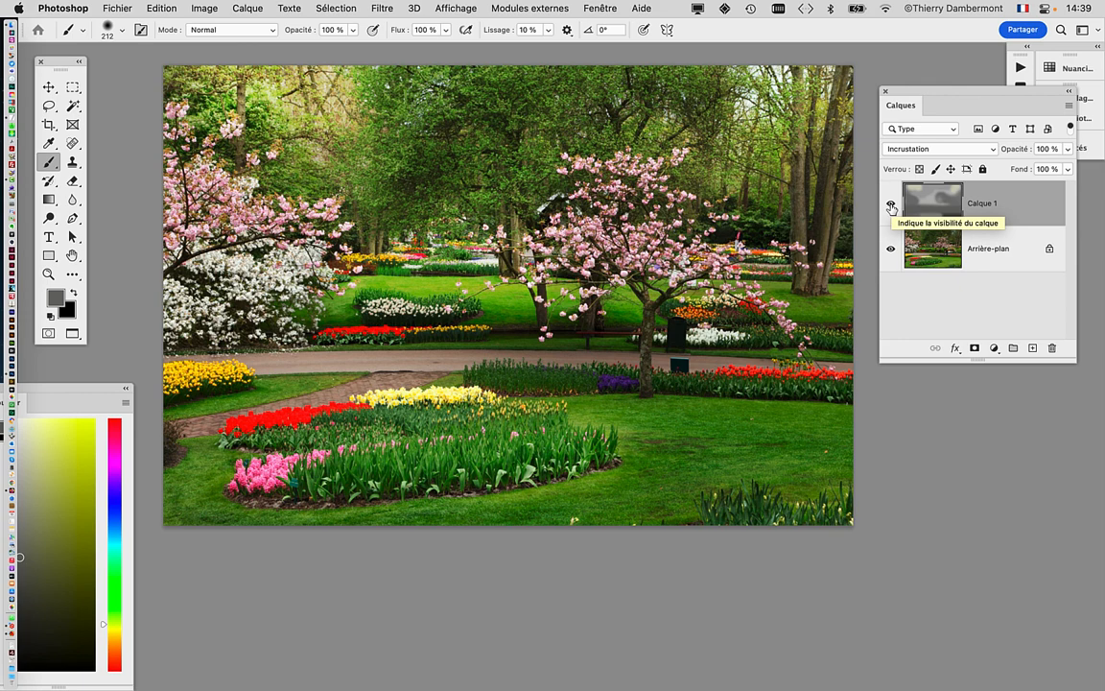
Step: Compare the photo before and after the retouching by repeatedly hiding and showing Calque 1, leaving the layer visible
click(892, 207)
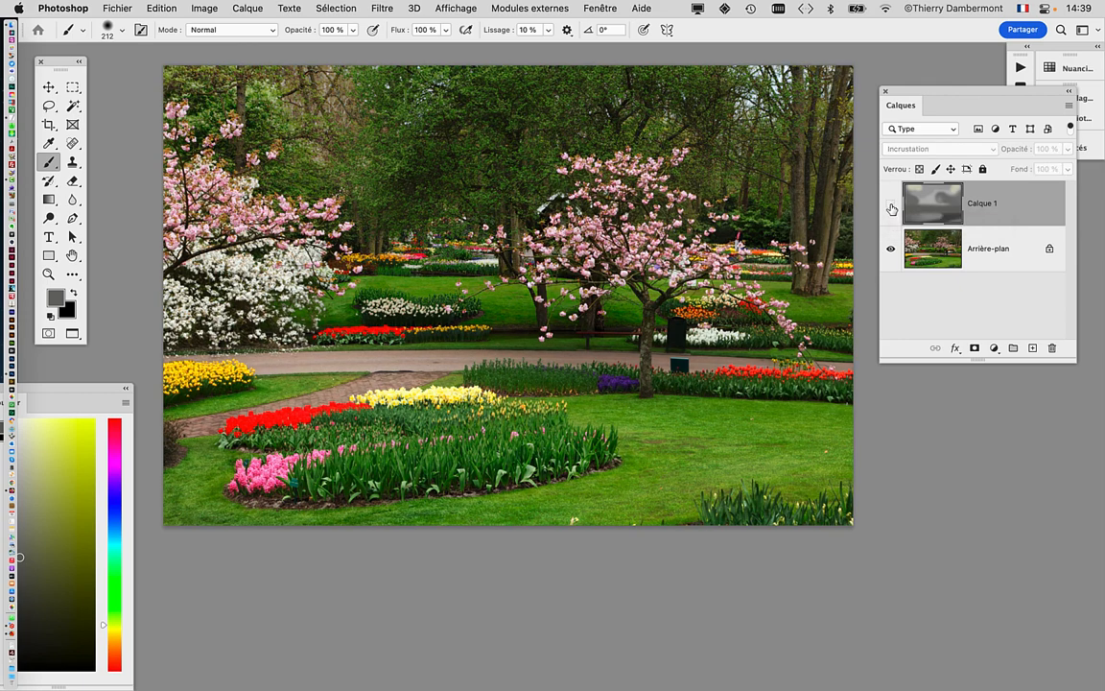
click(891, 207)
click(891, 207)
click(891, 208)
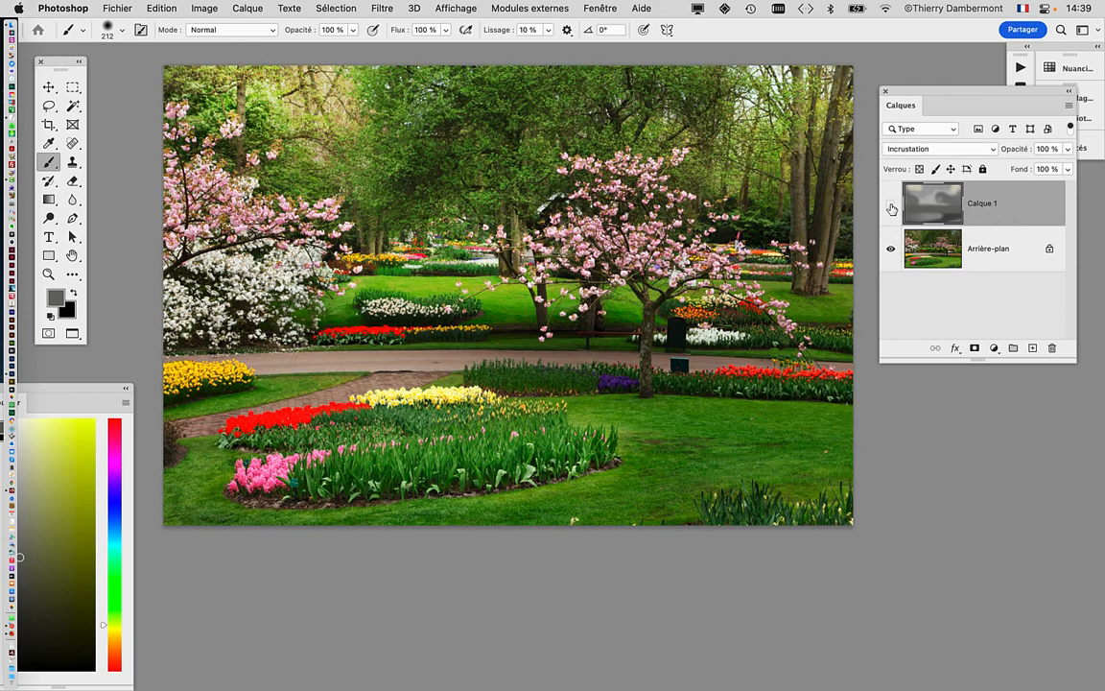
click(891, 207)
click(891, 207)
click(891, 208)
drag(964, 93, 895, 183)
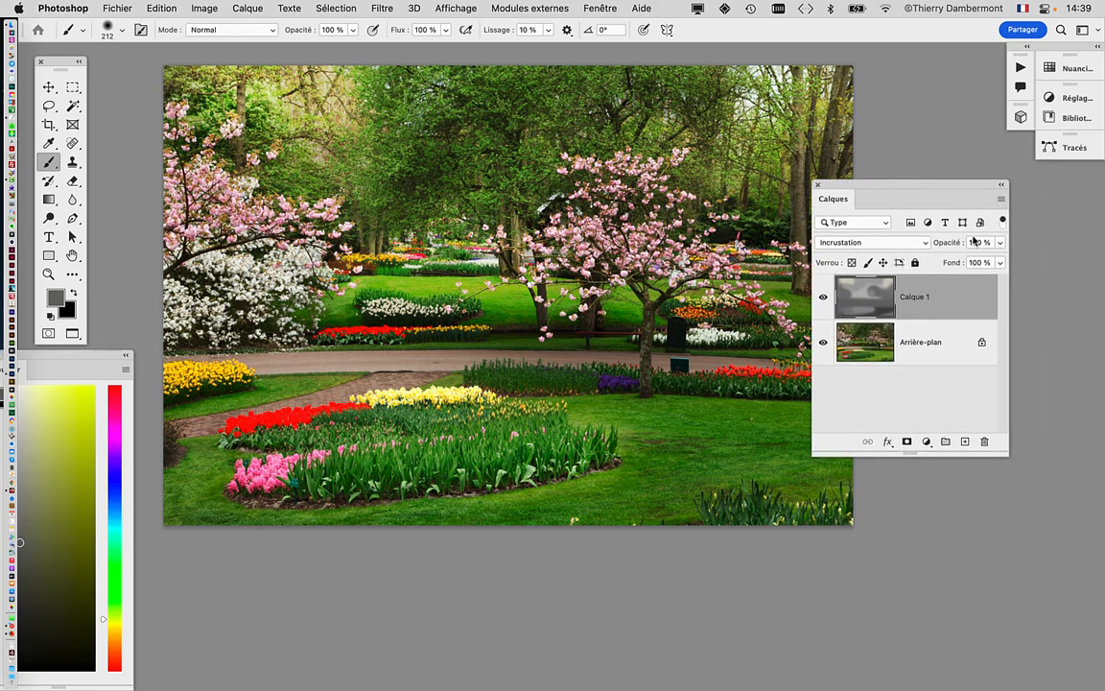
Step: Try lower opacities on Calque 1 to weaken the retouching, then restore the layer's opacity to 100 %
click(999, 243)
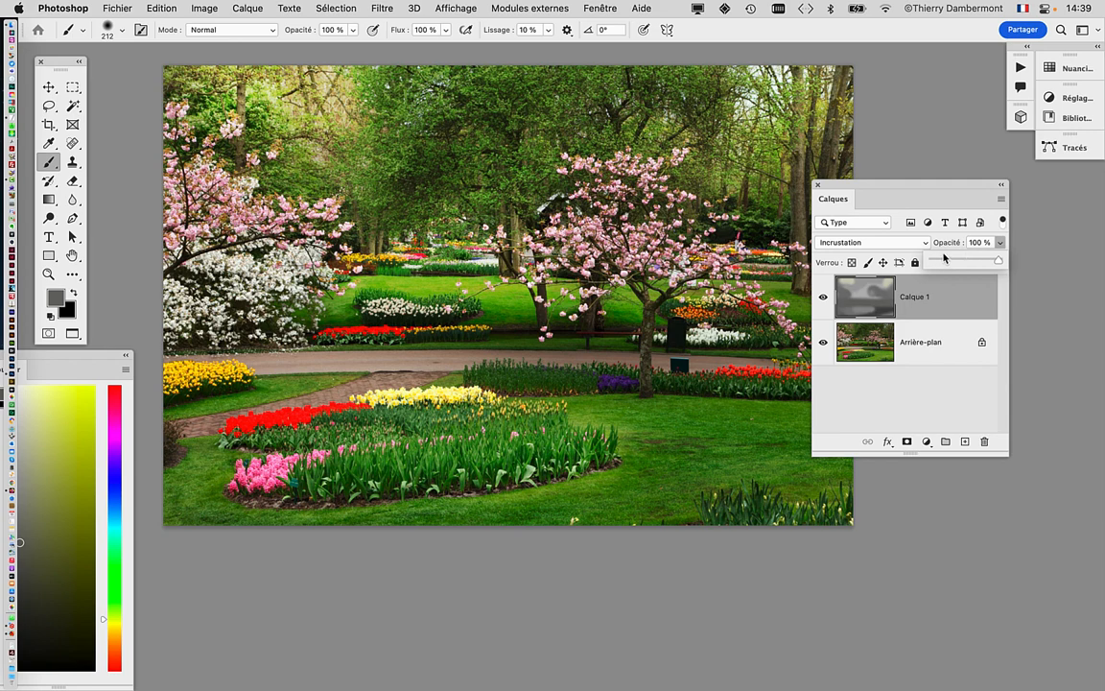
drag(951, 257, 908, 263)
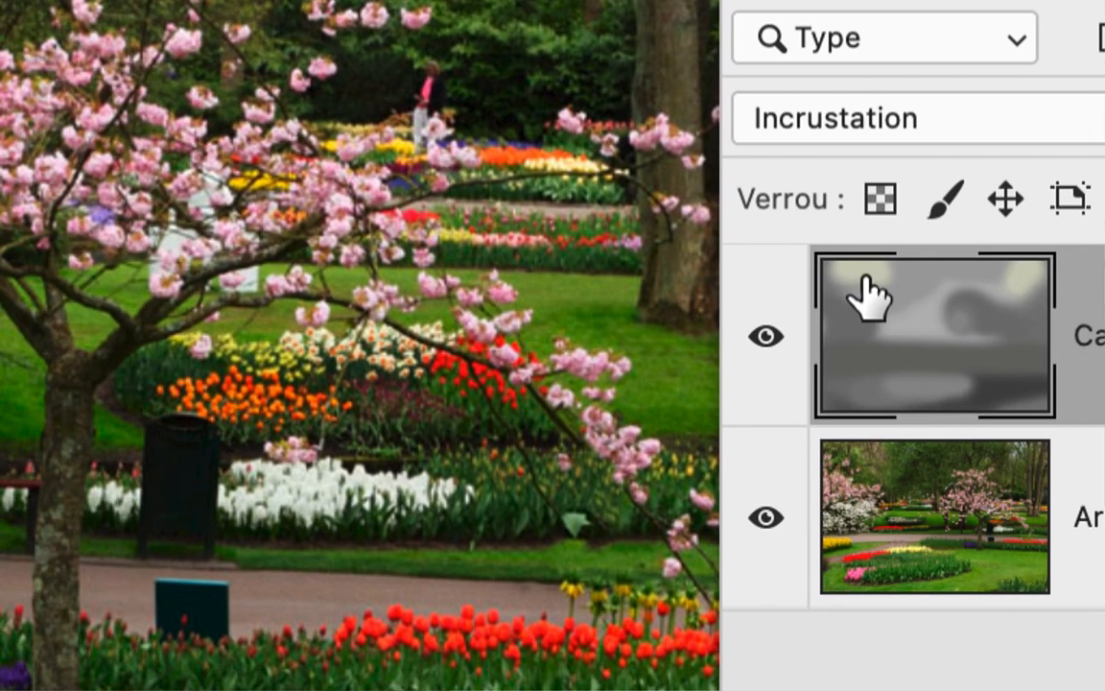
drag(846, 237, 994, 274)
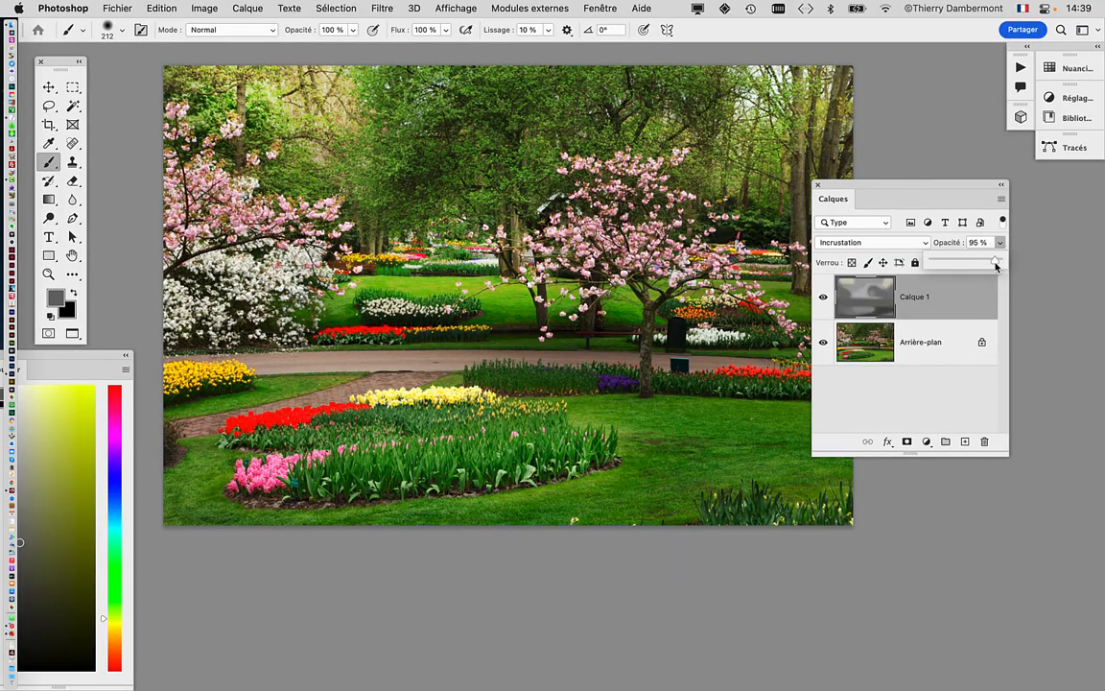
drag(985, 266, 982, 264)
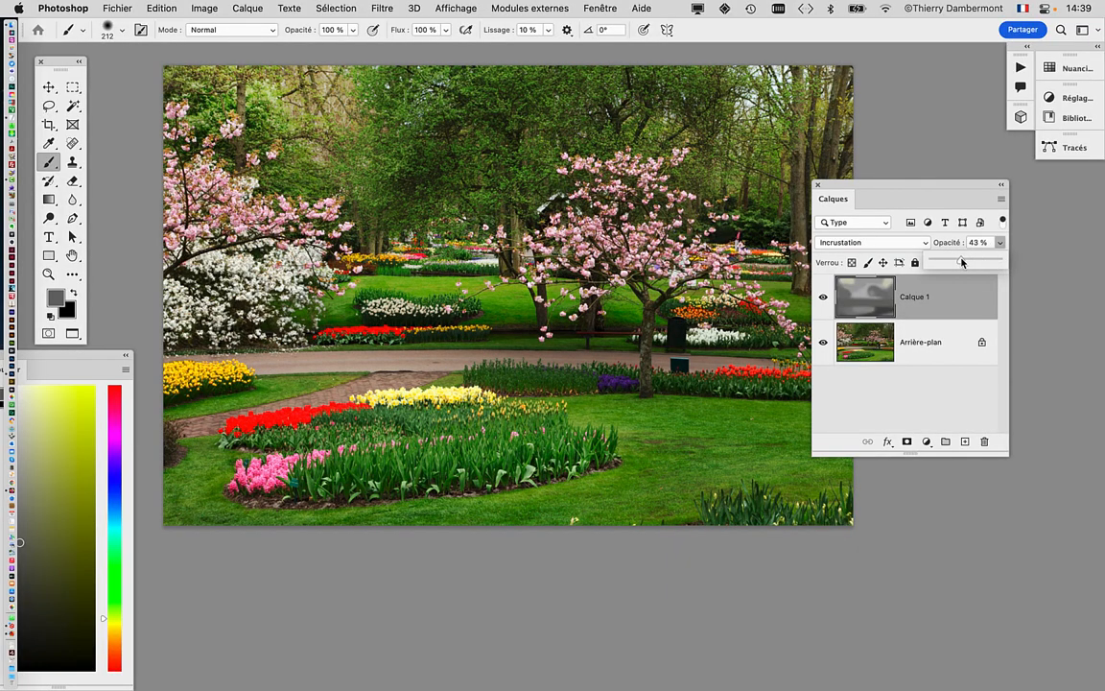
drag(964, 261, 1006, 261)
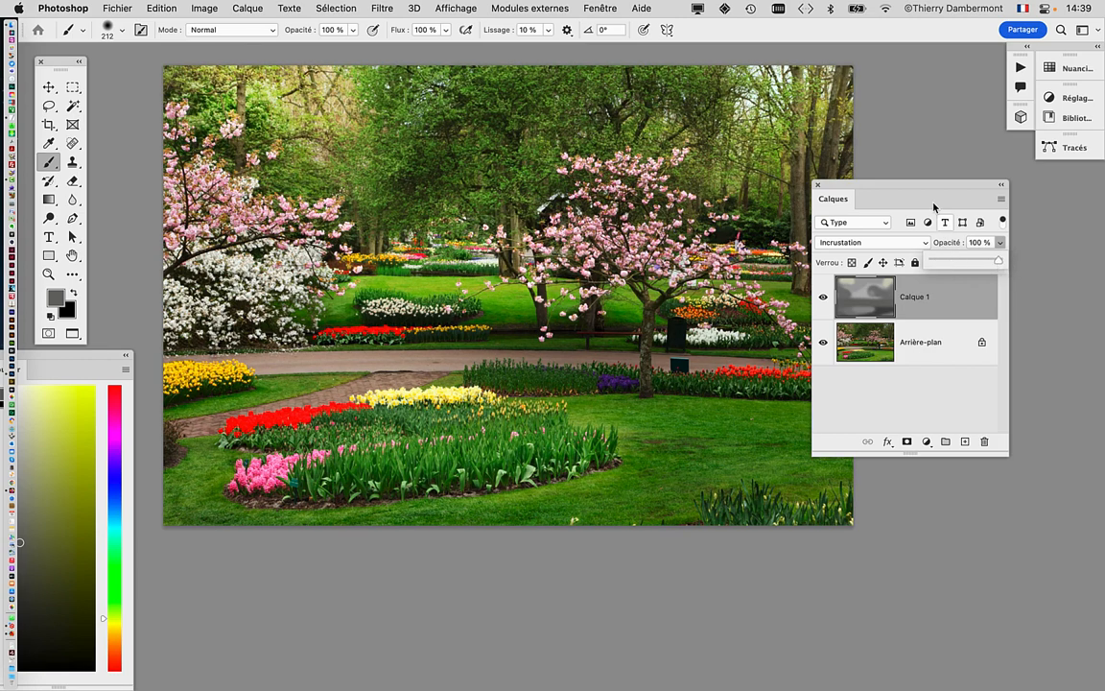
Step: Save the layered document in Photoshop format in the CRC1 cours04 folder, keeping the proposed name, and move the Calques panel clear of the photo
click(117, 8)
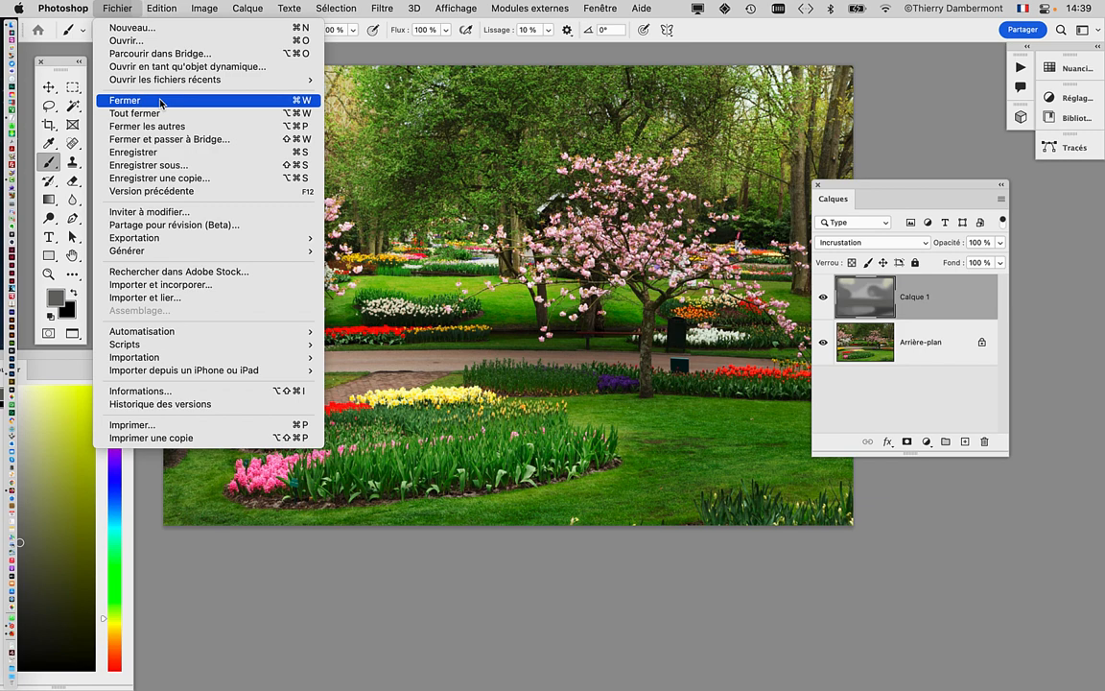
click(195, 164)
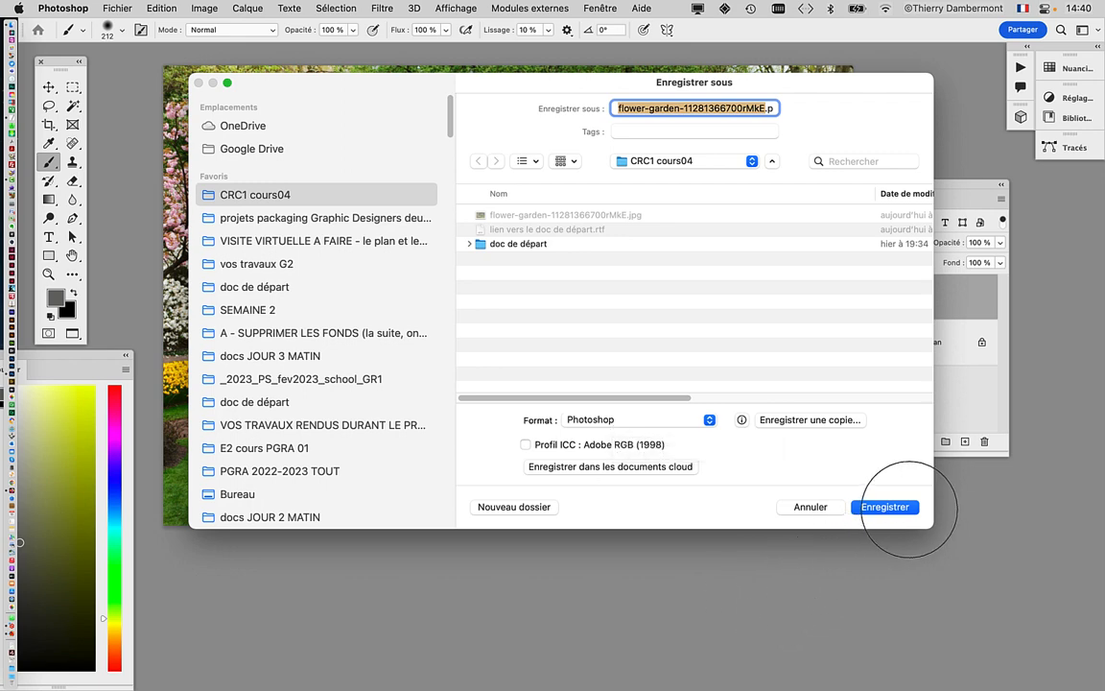
click(907, 507)
click(792, 312)
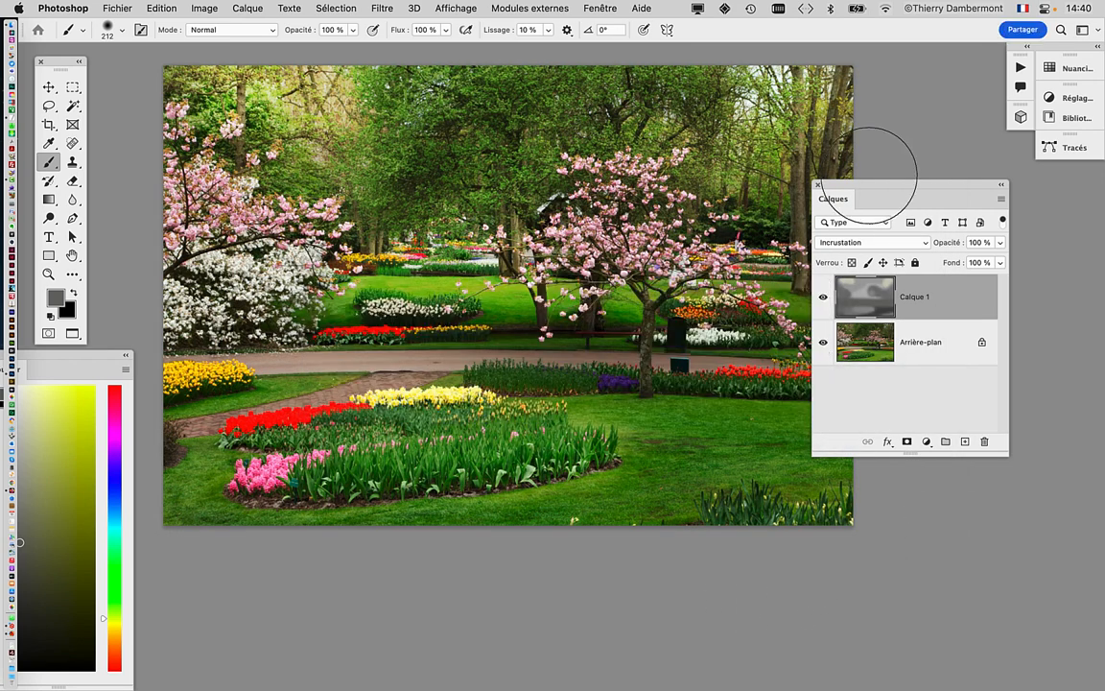
drag(838, 193, 942, 177)
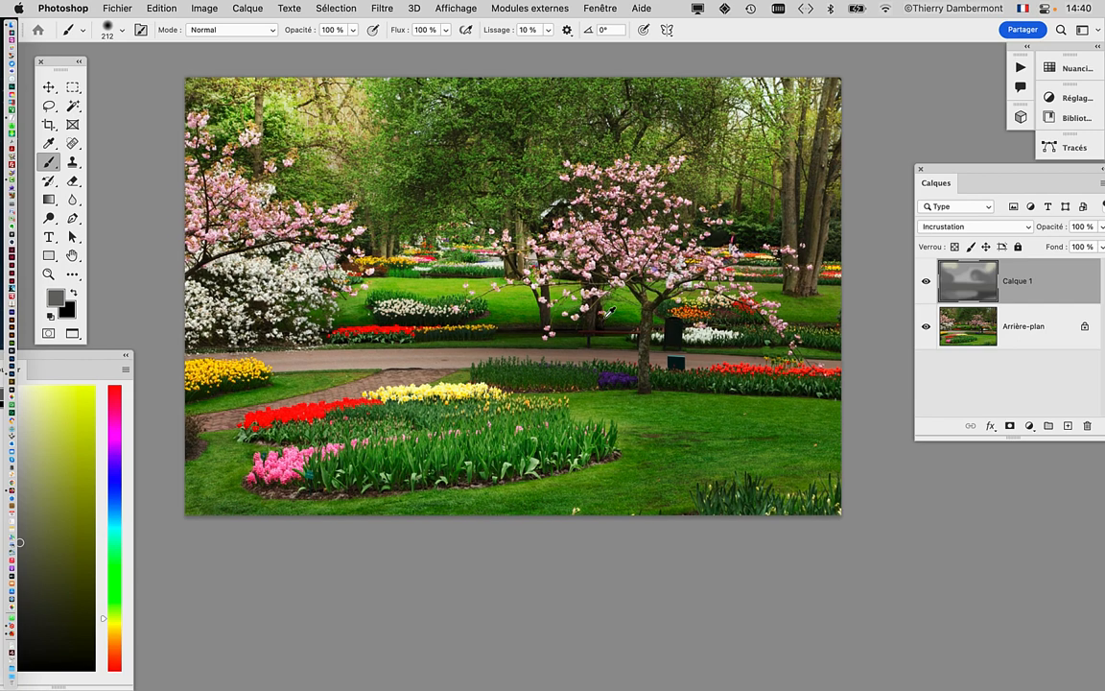